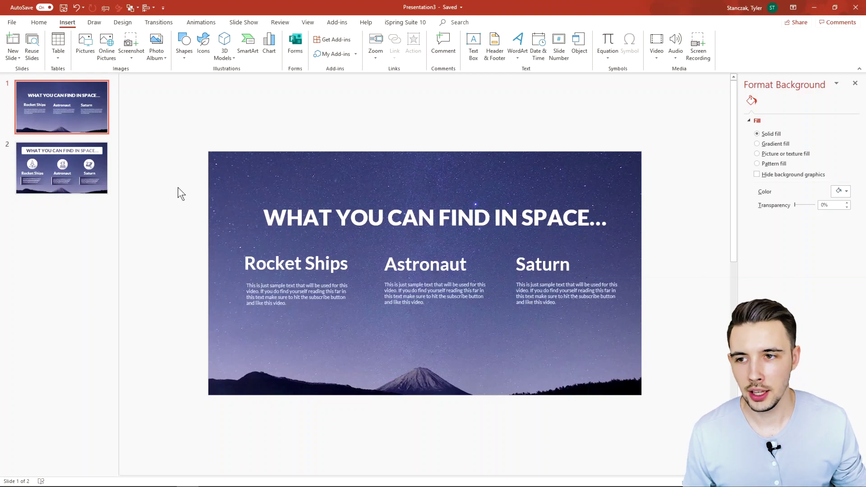
Select the slide 2 thumbnail and browse the Insert tab's Shapes gallery
left_click(88, 169)
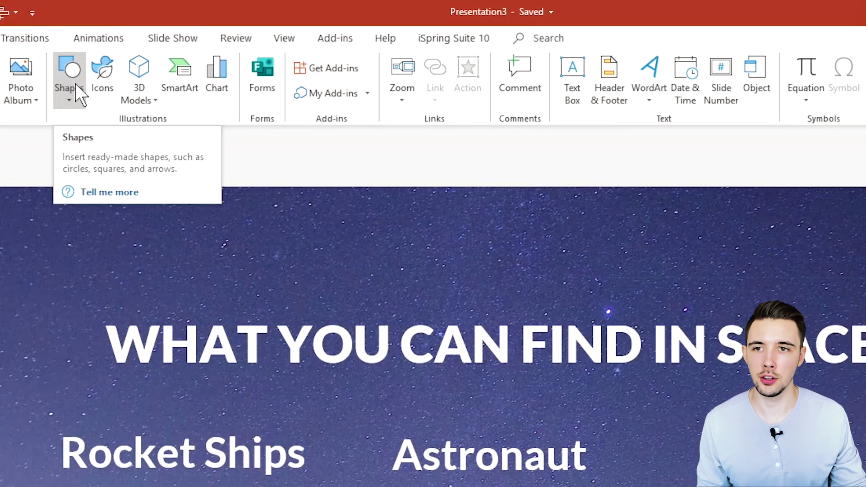
left_click(75, 84)
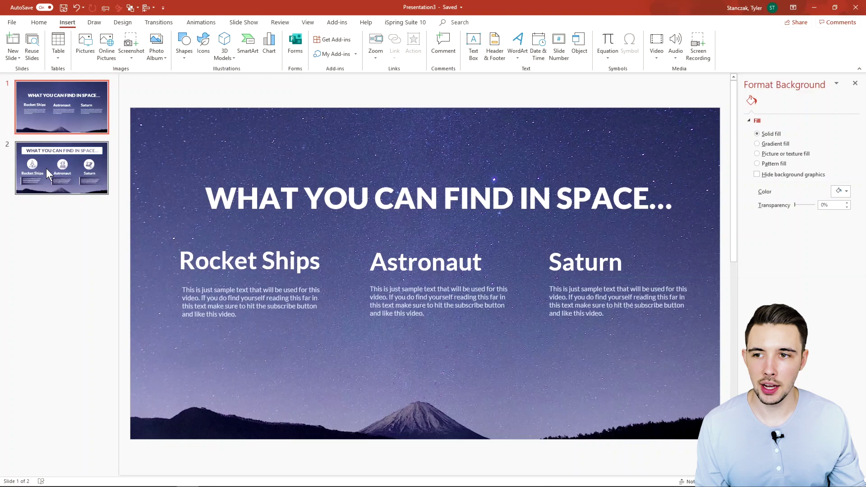
Draw a blue Oval circle on slide 2 beside the rocket circle
left_click(46, 169)
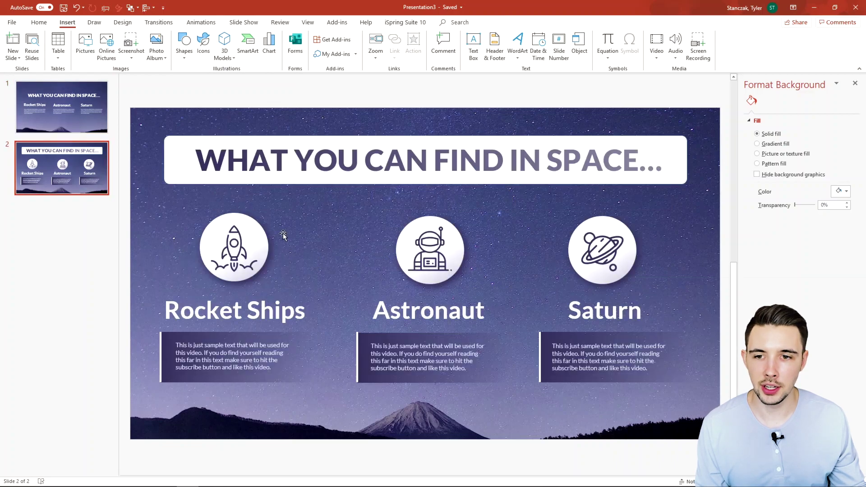
left_click(186, 57)
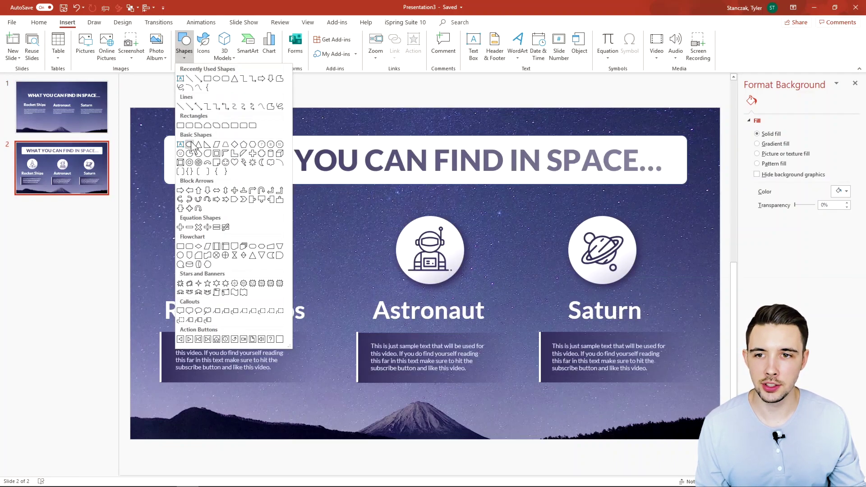
left_click(191, 145)
mouse_move(275, 224)
left_mouse_down()
mouse_move(343, 275)
mouse_move(243, 259)
left_mouse_up()
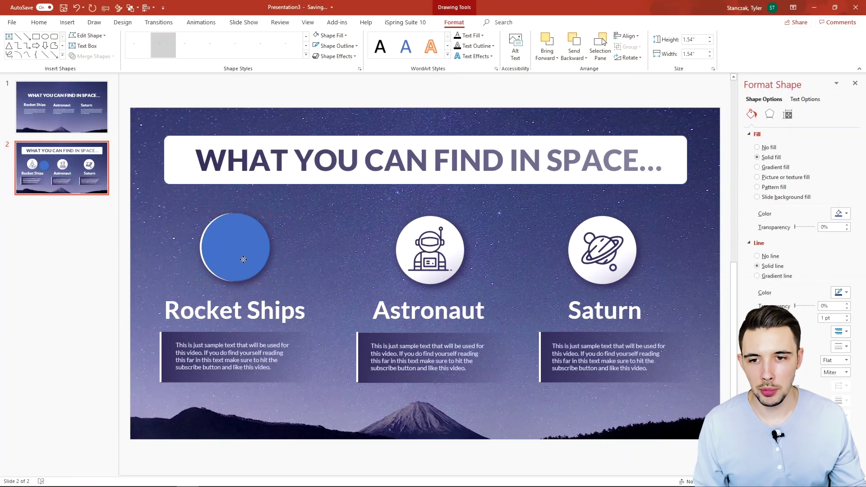
key("ctrl+z")
key("ctrl+z")
key("ctrl+z")
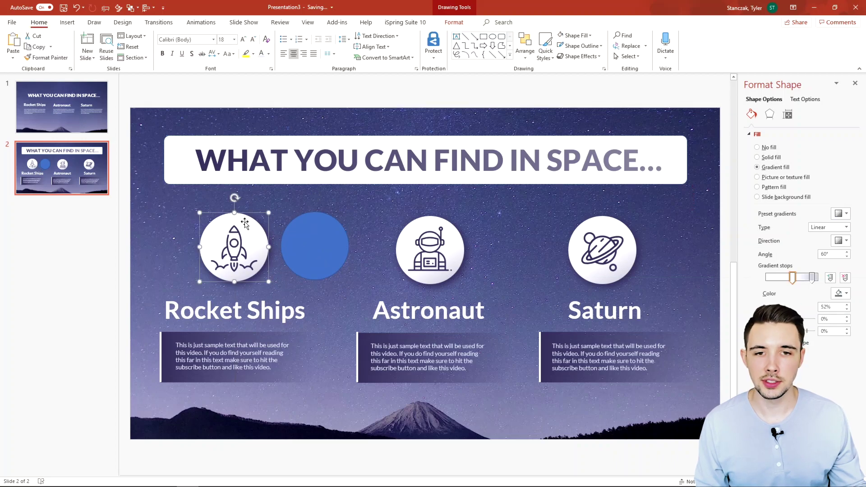
Browse the circle's shadow presets under Format Shape > Effects > Shadow
right_click(244, 221)
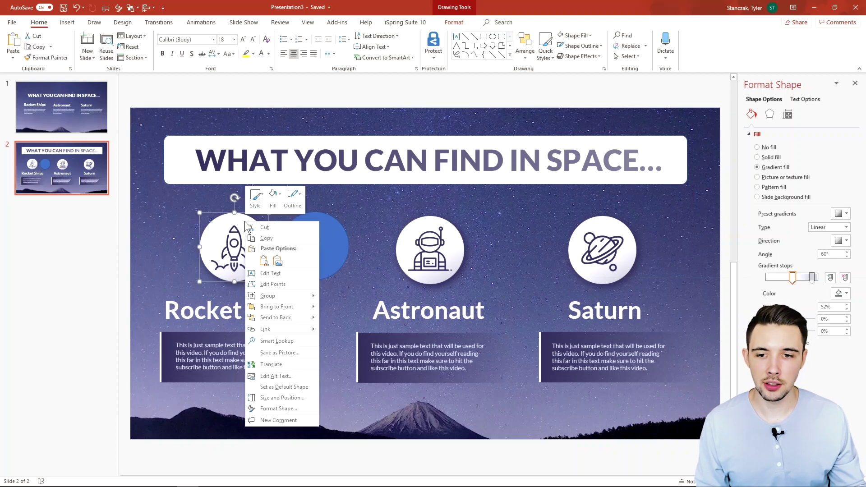
left_click(262, 409)
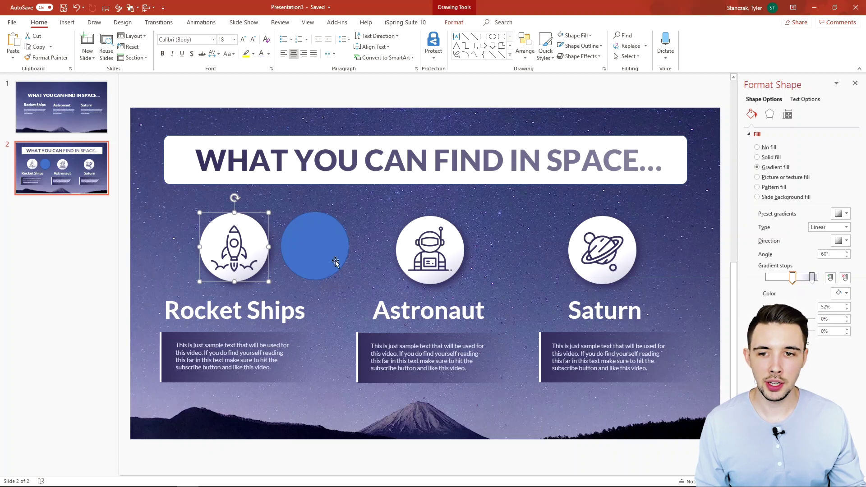
left_click(770, 115)
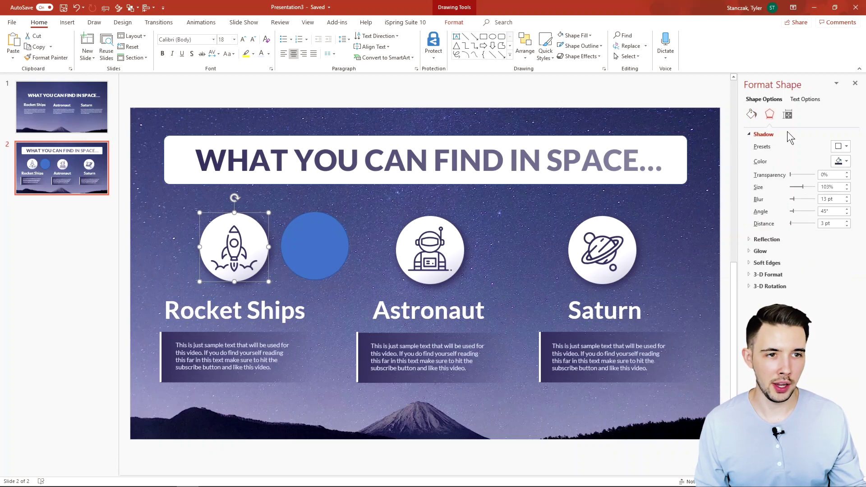
left_click(840, 151)
left_click(807, 148)
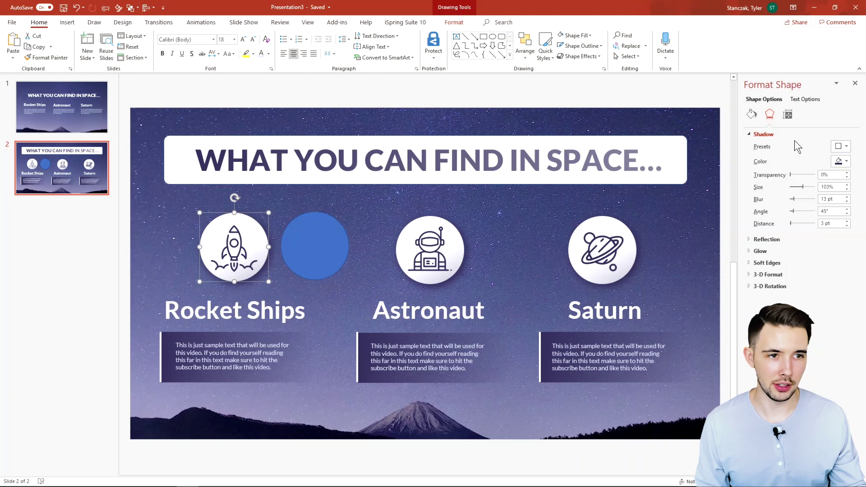
left_click(311, 254)
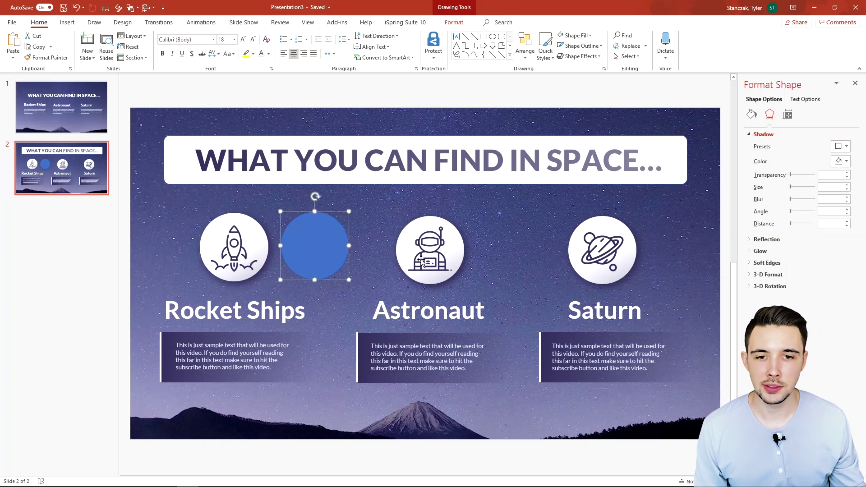
Search the Insert Icons library for 'cookie'
left_click(66, 23)
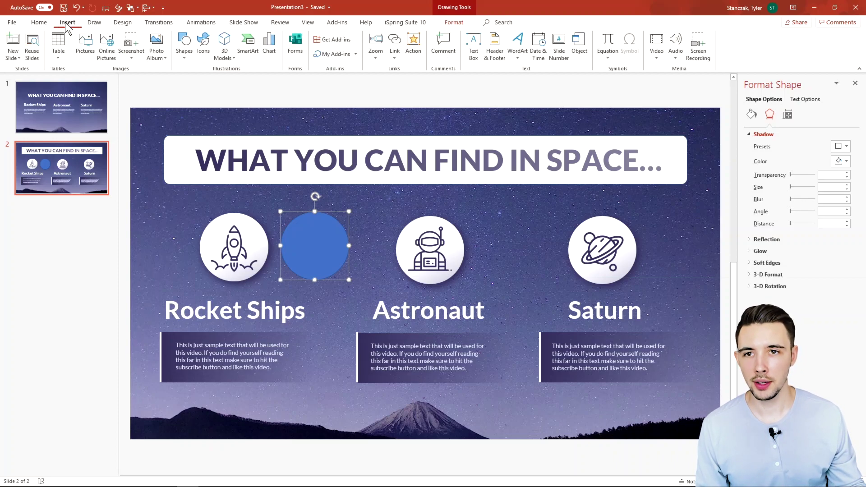
left_click(207, 54)
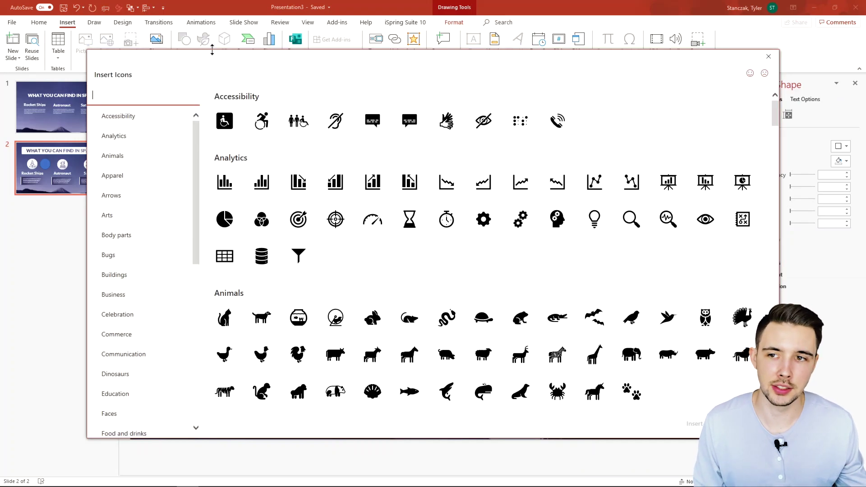
scroll(160, 133, "down", 10)
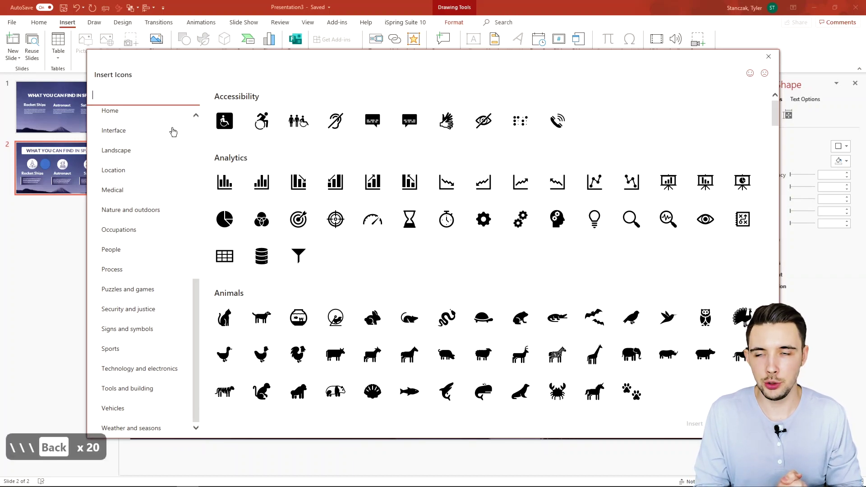
type("c")
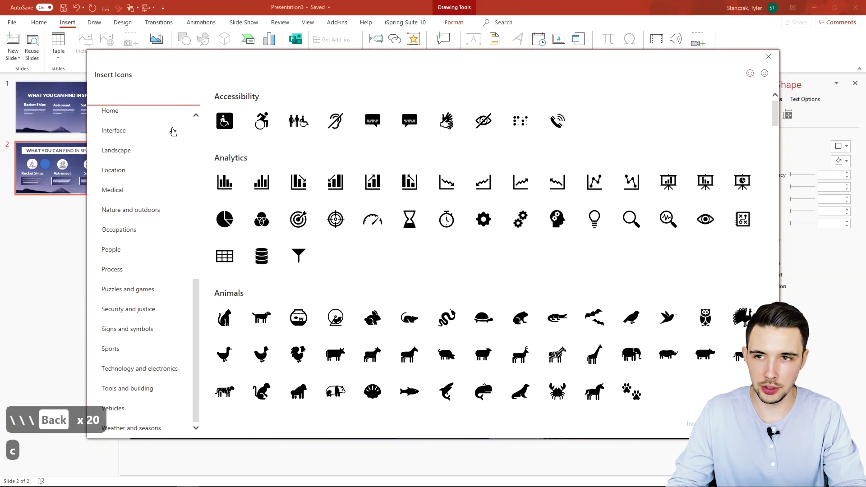
type("ookie")
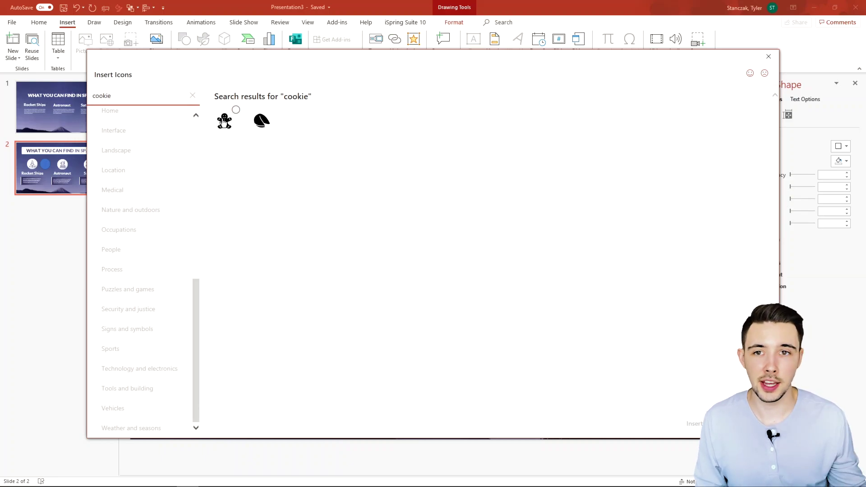
Insert the fortune-cookie icon beside the astronaut circle, make it white, and shrink it
left_click(270, 120)
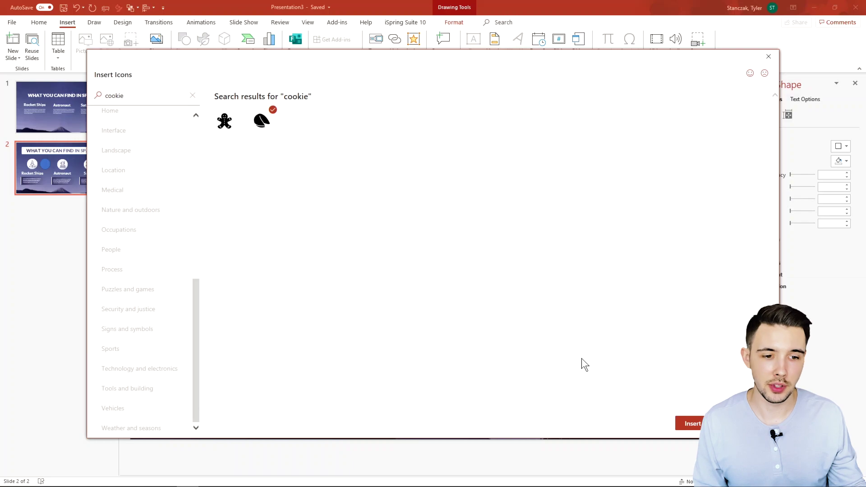
left_click(695, 426)
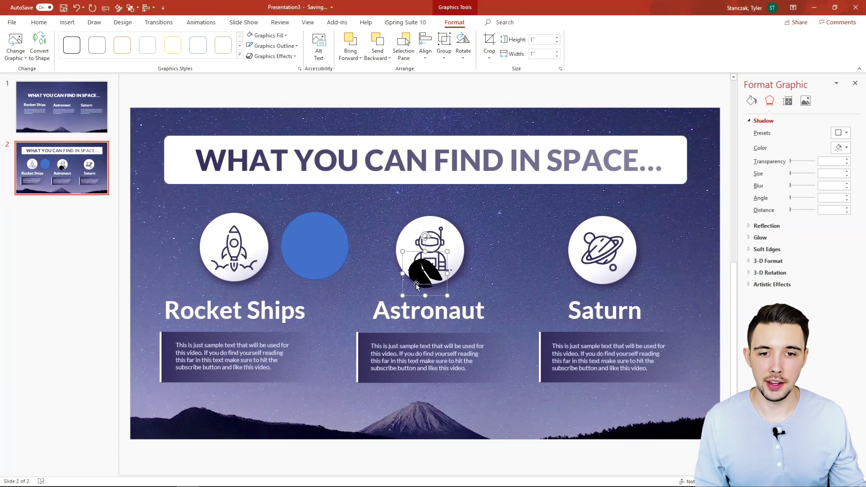
left_click_drag(416, 285, 497, 243)
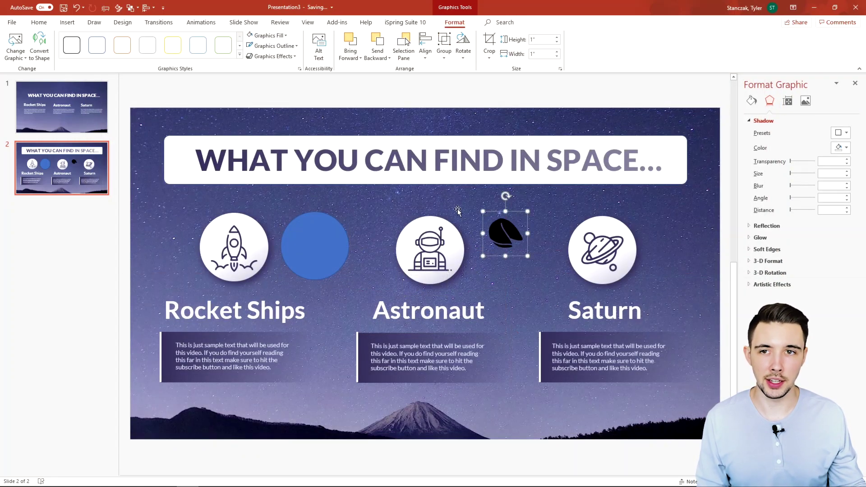
left_click(251, 36)
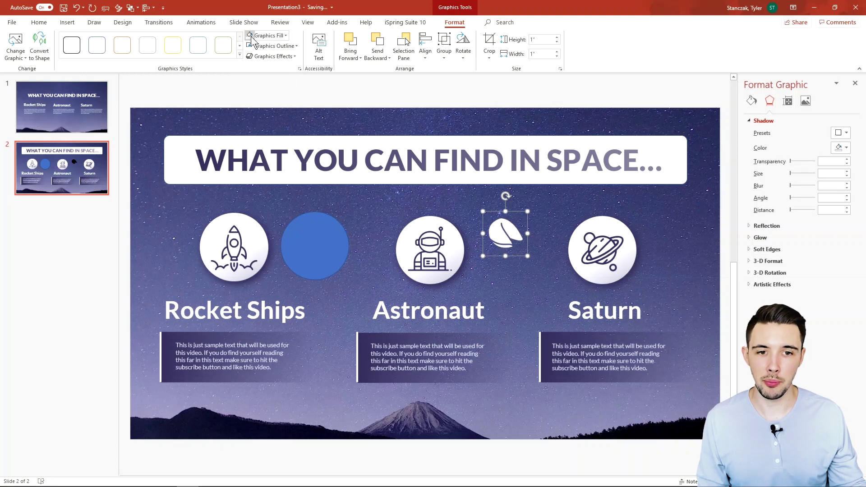
left_click_drag(528, 211, 451, 245)
Fill the cookie icon with a dark colour and move it into the blue circle
left_click(751, 101)
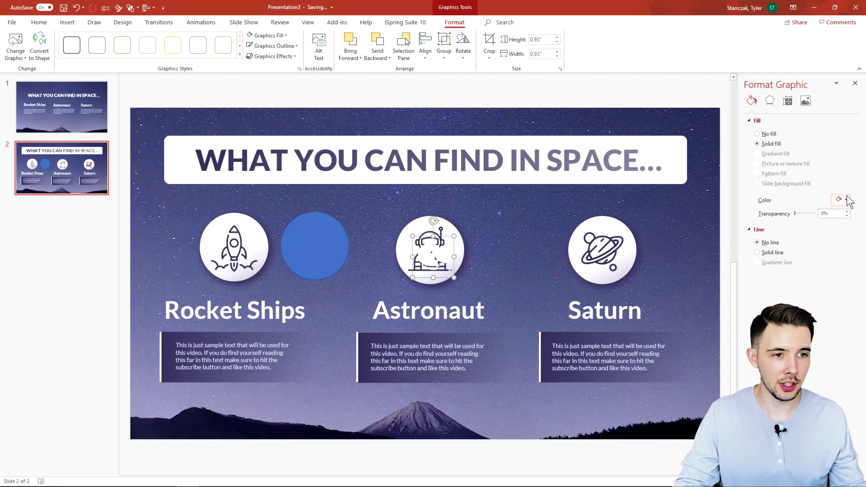
left_click(847, 199)
left_click(807, 290)
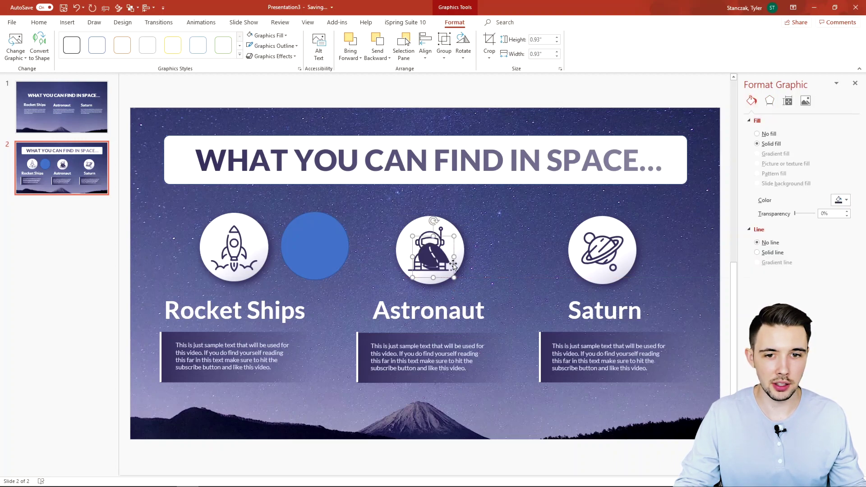
mouse_move(452, 263)
left_mouse_down()
mouse_move(534, 247)
mouse_move(319, 242)
left_mouse_up()
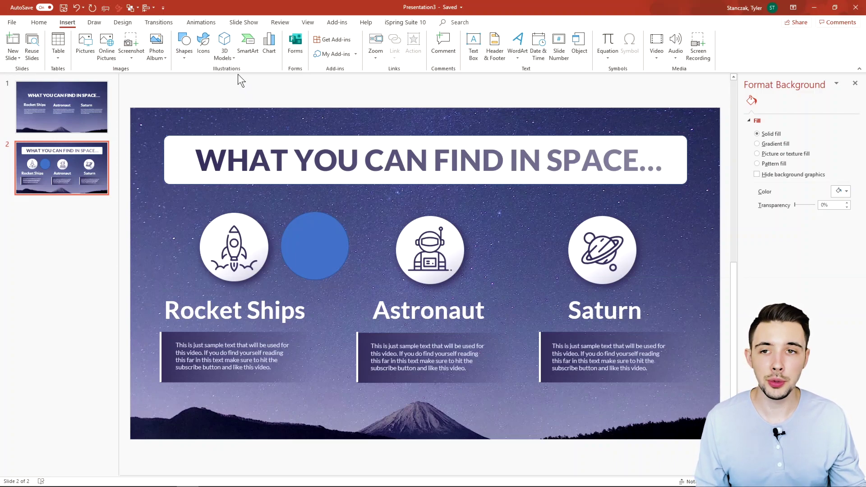
Pick the T-rex from All Animated Models in the online 3D model library
left_click(229, 62)
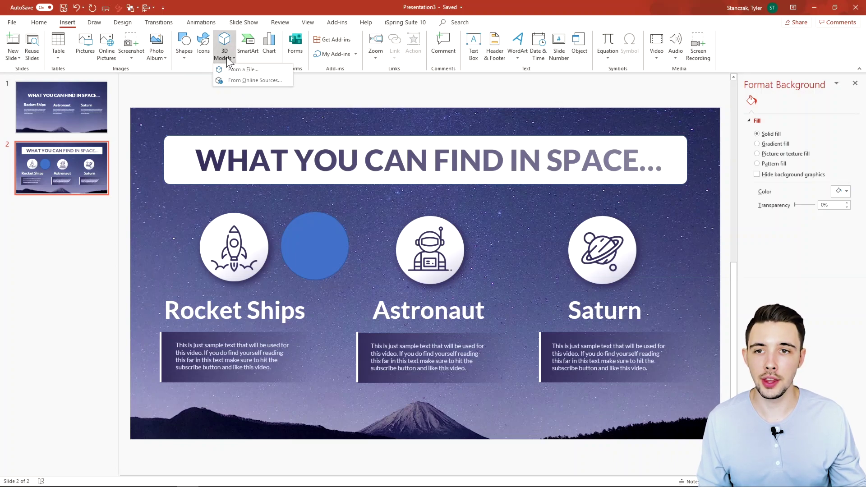
left_click(244, 79)
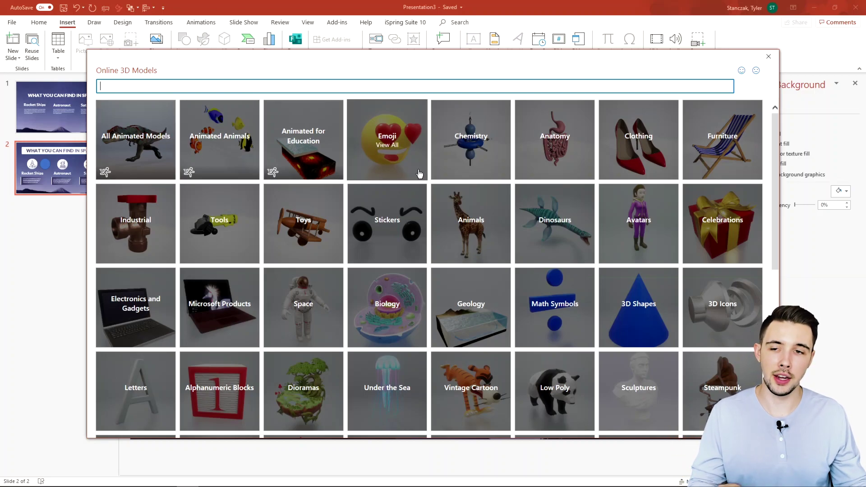
scroll(347, 231, "down", 5)
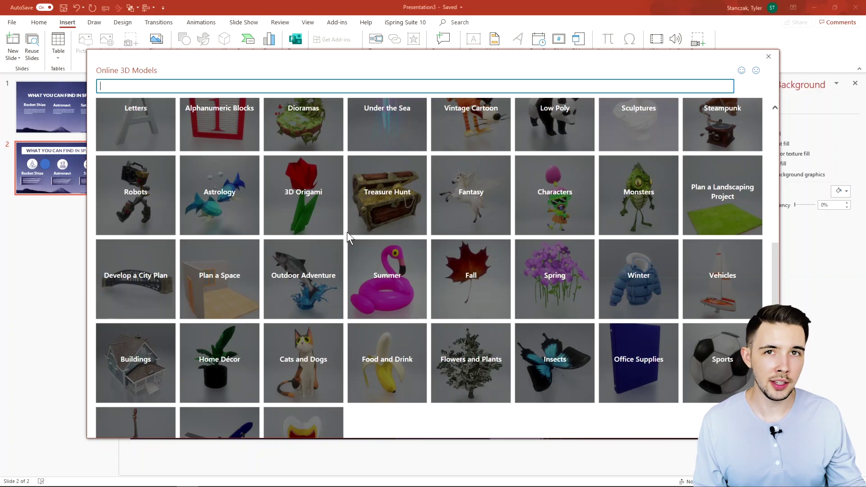
scroll(347, 231, "up", 4)
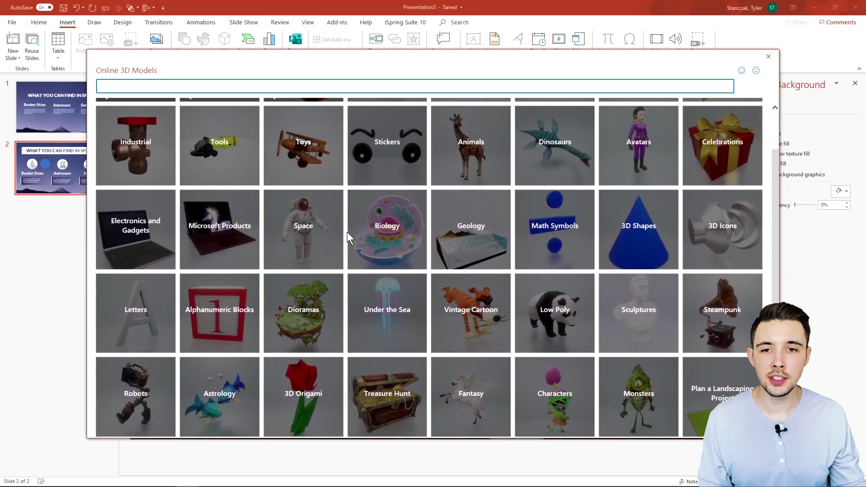
scroll(348, 232, "up", 2)
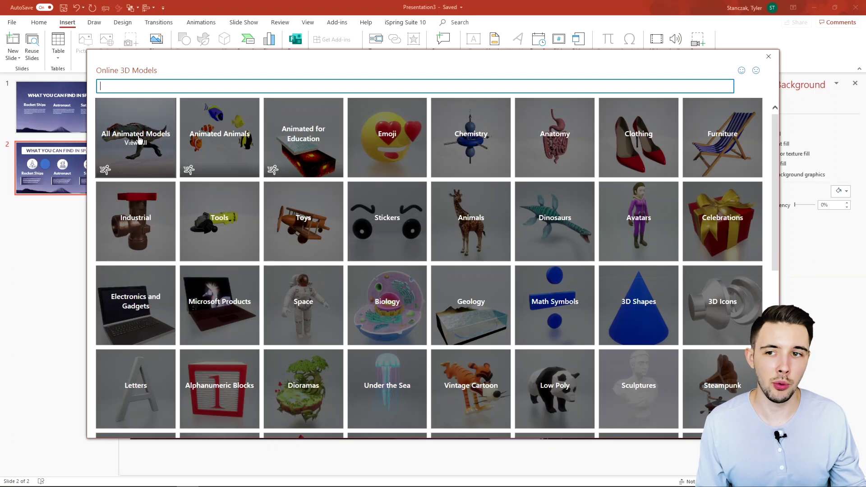
left_click(149, 148)
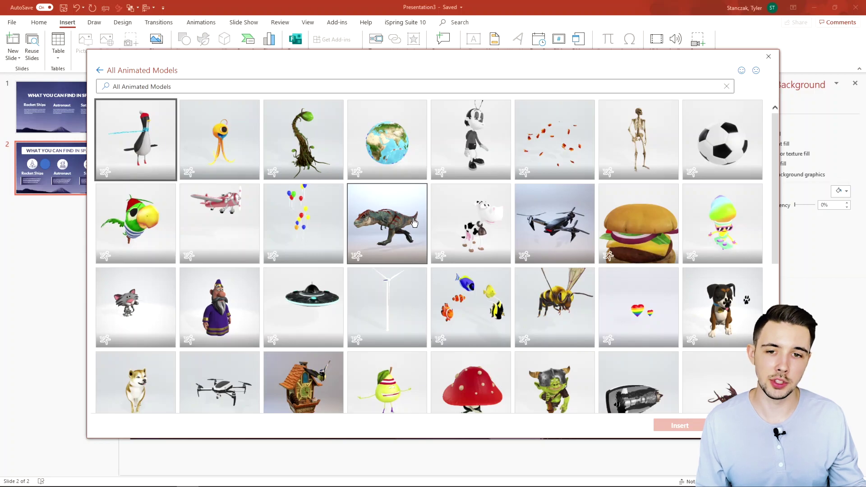
left_click(404, 226)
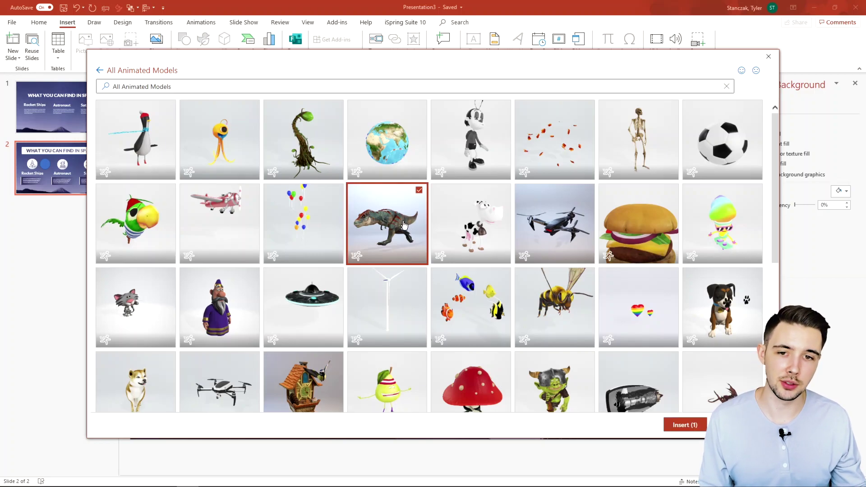
Insert the T-rex between Astronaut and Saturn, turn it to face right, and pause its animation
left_click(680, 424)
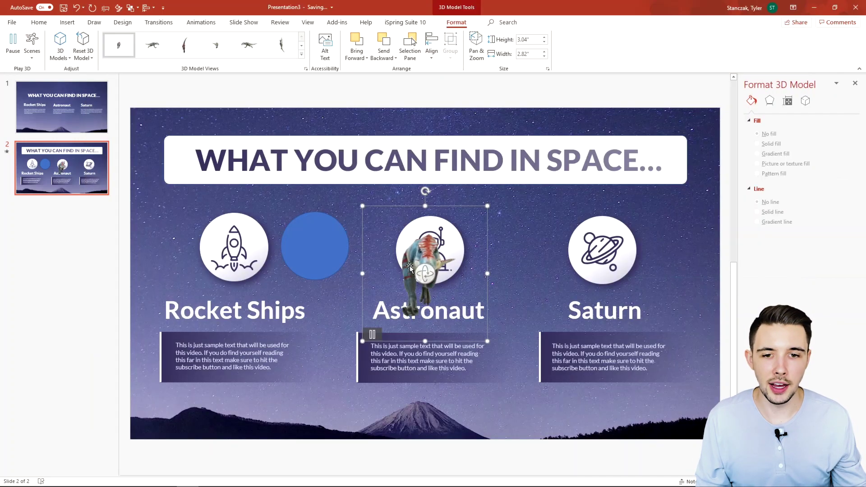
mouse_move(416, 257)
left_mouse_down()
mouse_move(521, 242)
mouse_move(472, 241)
mouse_move(527, 239)
mouse_move(545, 249)
left_mouse_up()
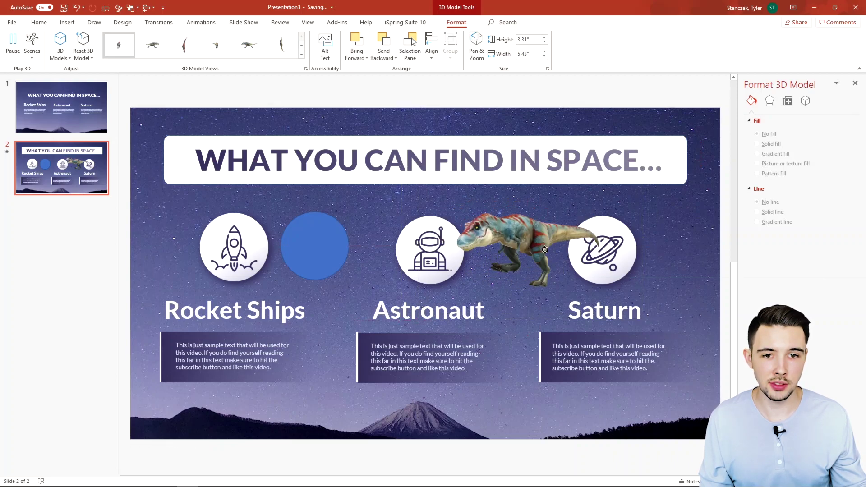
left_click_drag(546, 249, 630, 261)
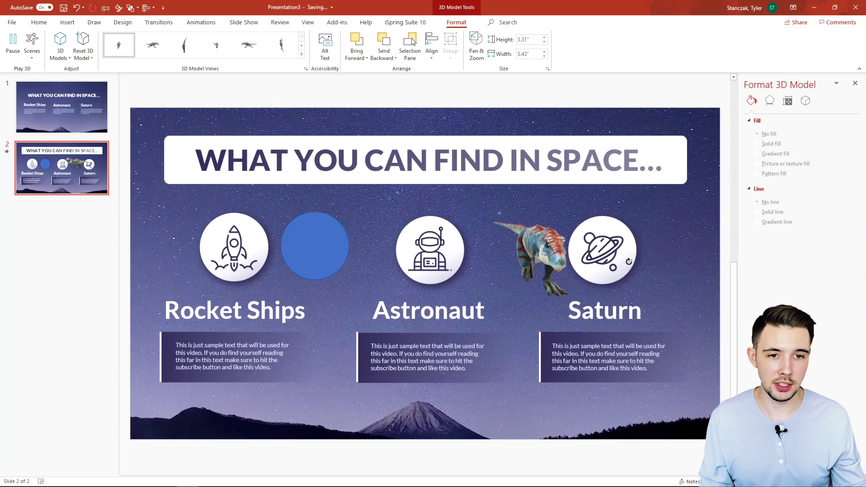
left_click_drag(629, 261, 429, 310)
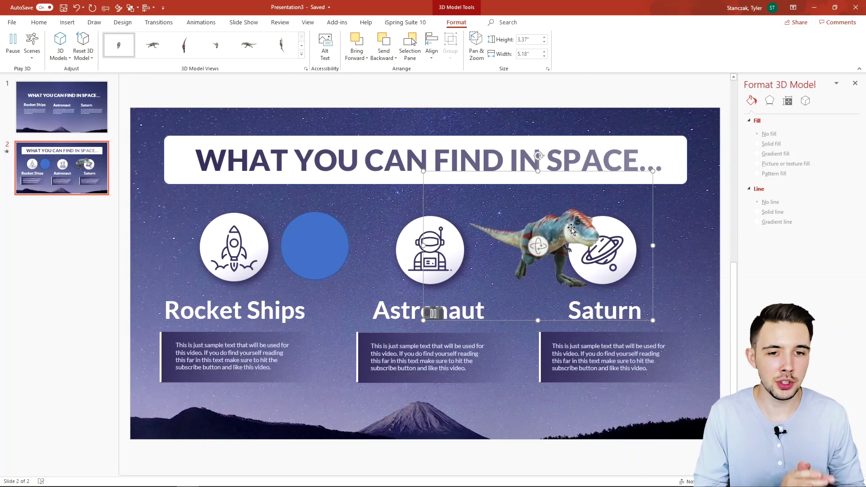
mouse_move(572, 229)
left_mouse_down()
mouse_move(519, 247)
mouse_move(515, 387)
left_mouse_up()
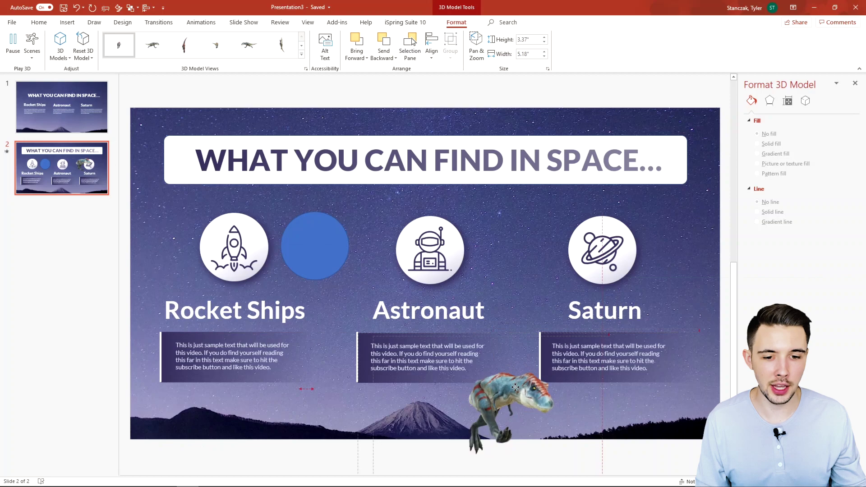
left_click_drag(515, 387, 546, 246)
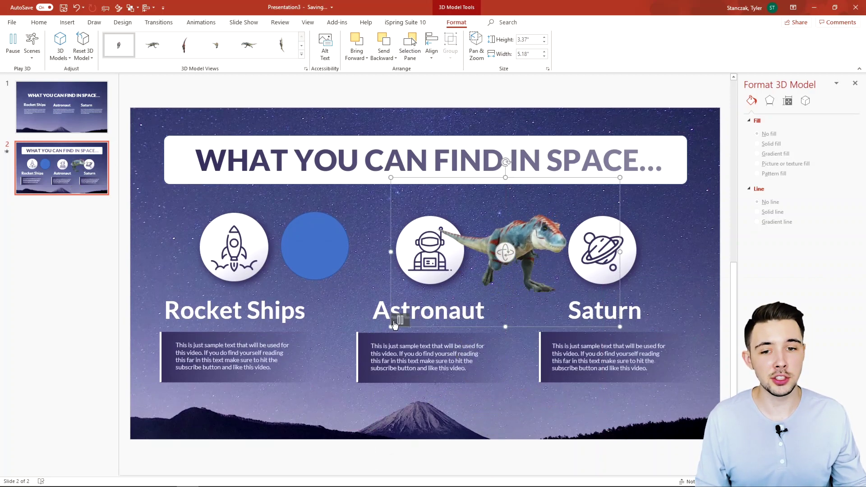
left_click(400, 321)
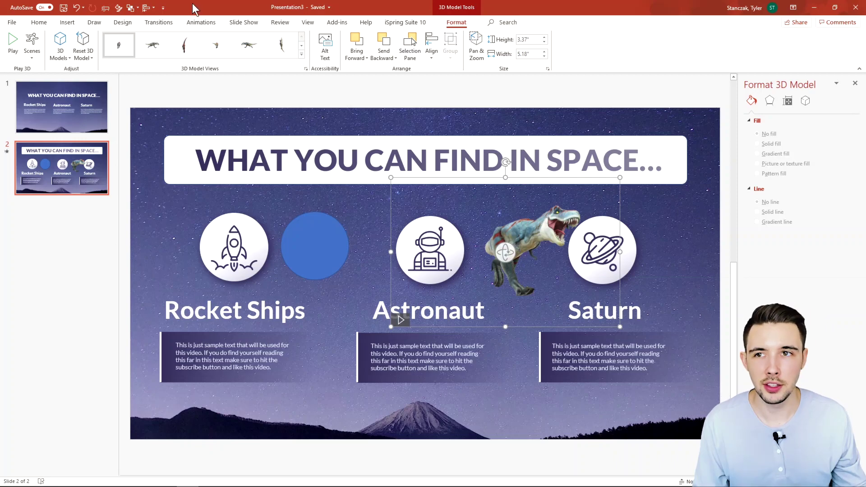
Insert the grinning emoji 3D model from the online Emoji category over the Rocket Ships circle
left_click(68, 23)
left_click(223, 56)
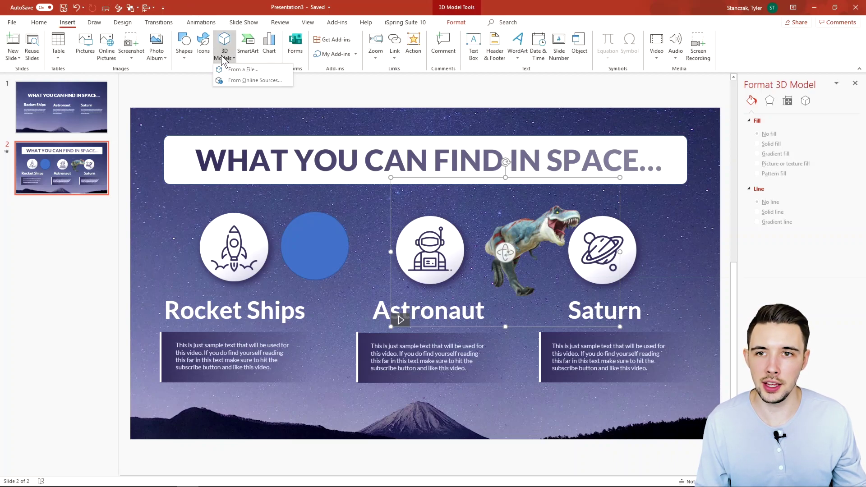
left_click(240, 76)
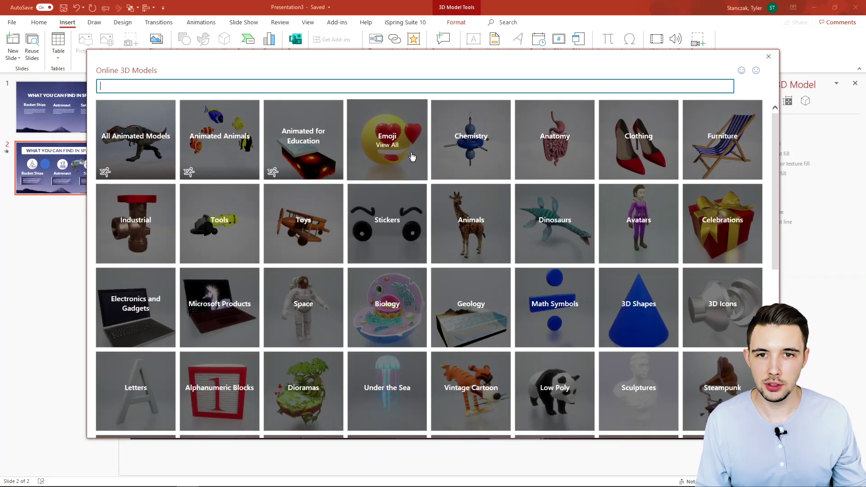
left_click(412, 156)
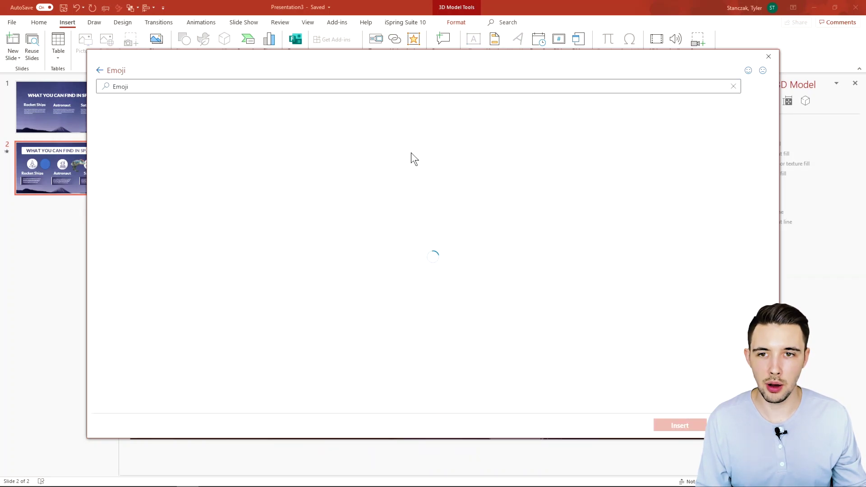
left_click(138, 244)
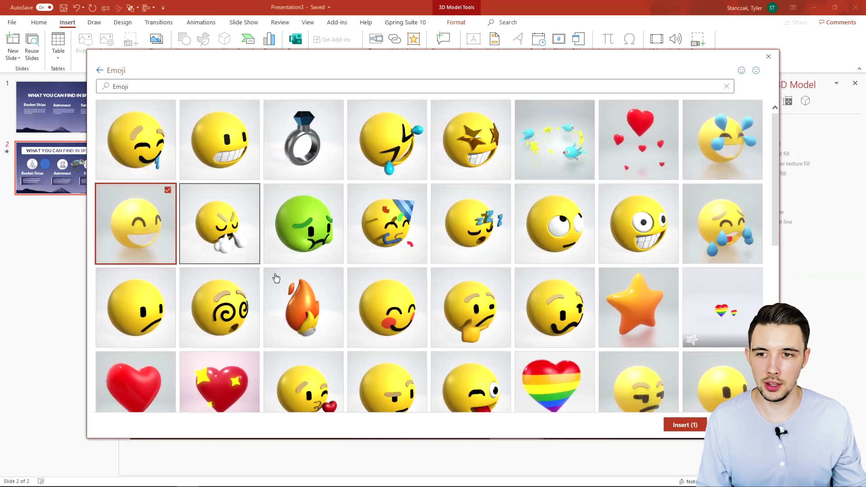
left_click(672, 424)
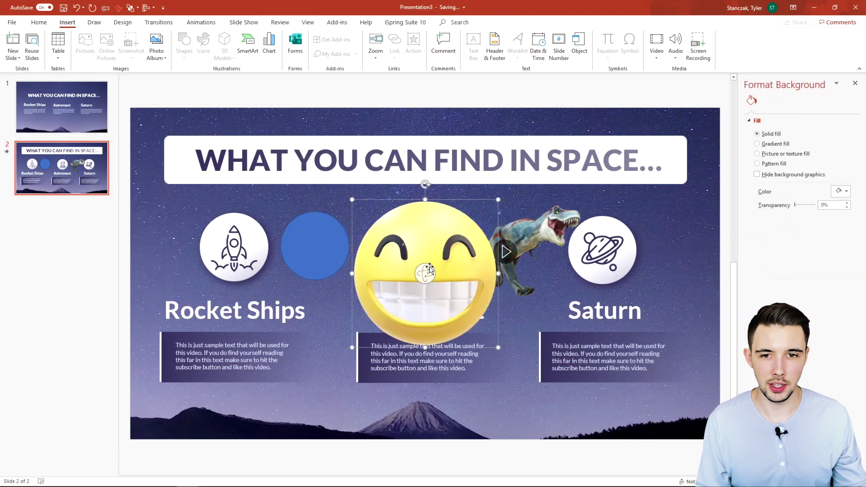
left_click_drag(438, 280, 276, 259)
Turn the emoji to face forward with a front 3D Model View, tilted slightly down
mouse_move(245, 175)
left_mouse_down()
mouse_move(262, 246)
mouse_move(287, 230)
left_mouse_up()
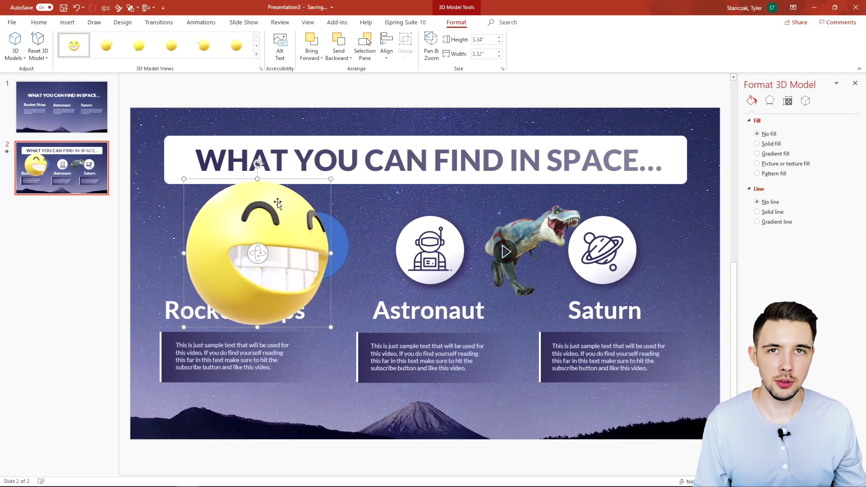
mouse_move(262, 252)
left_mouse_down()
mouse_move(254, 259)
mouse_move(265, 171)
left_mouse_up()
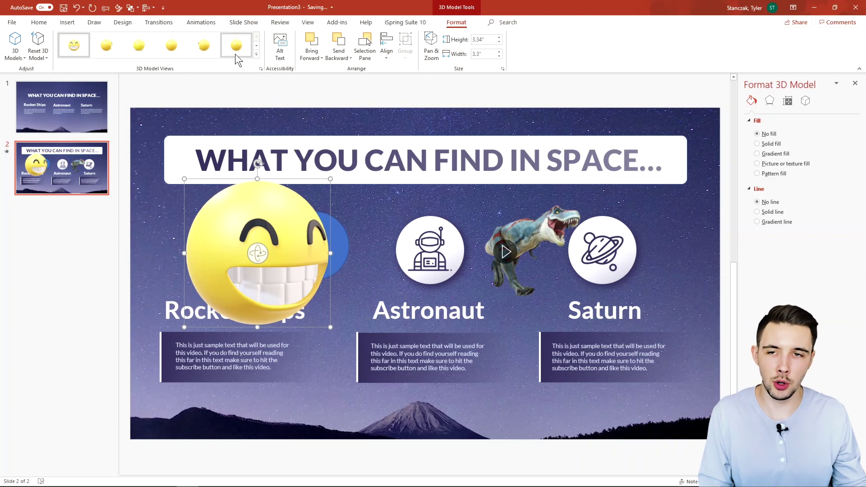
left_click(256, 54)
left_click(101, 72)
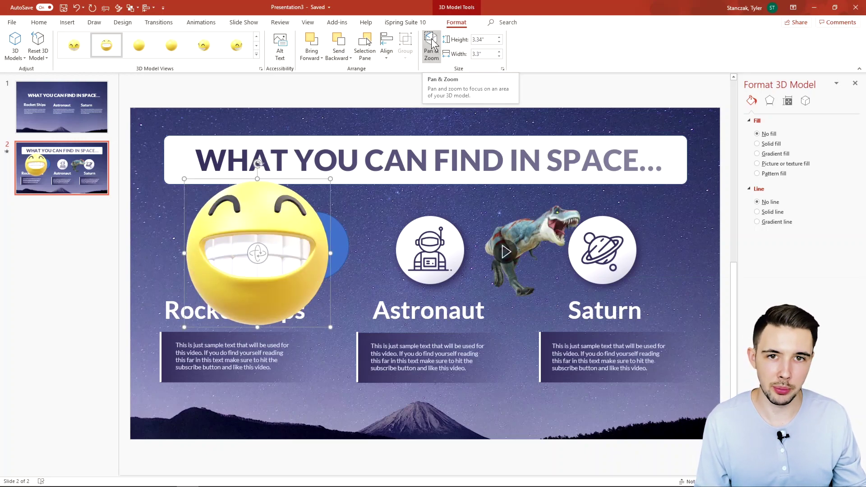
left_click_drag(238, 235, 260, 282)
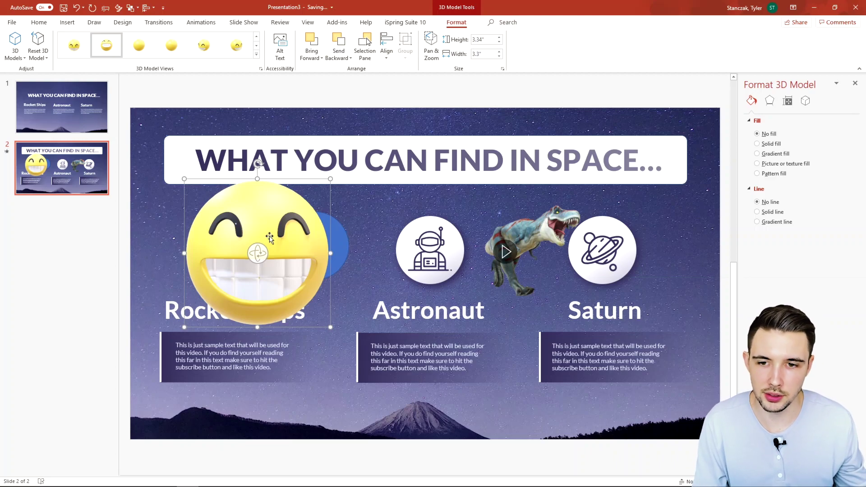
Delete the emoji, T-rex and blue circle from slide 2
key("Delete")
key("Delete")
left_click(322, 249)
key("Delete")
left_click(67, 22)
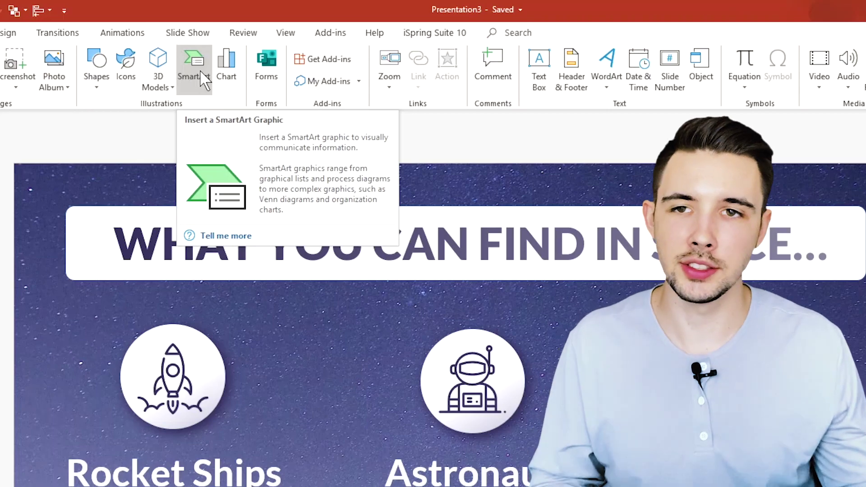
Choose the Vertical Curved List layout from the SmartArt List category
left_click(203, 78)
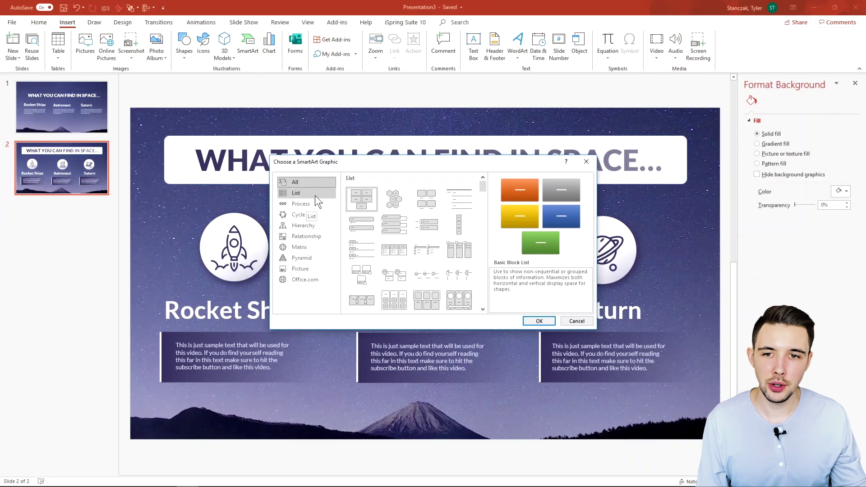
left_click(315, 196)
scroll(408, 216, "down", 5)
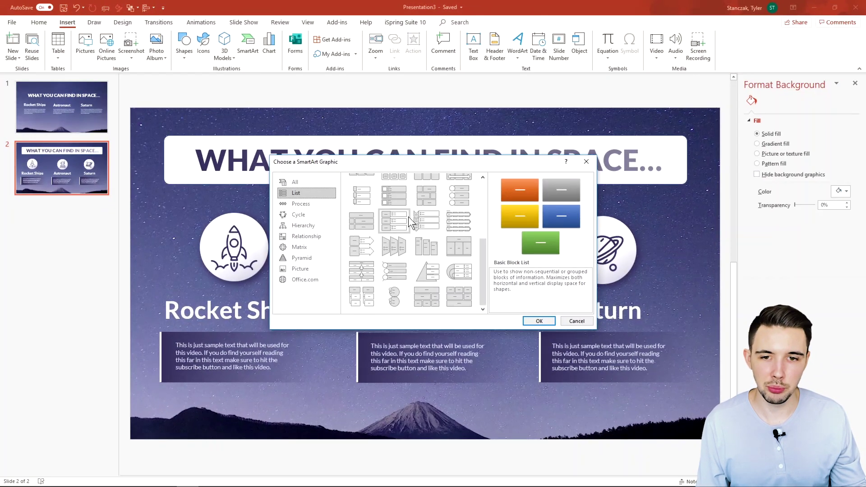
left_click(399, 274)
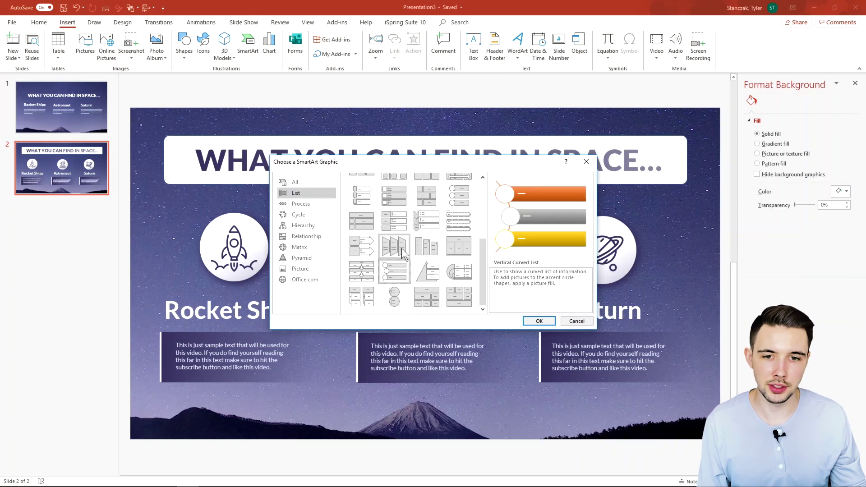
Insert the Vertical Curved List and move its top bar down and back into place
left_click(538, 321)
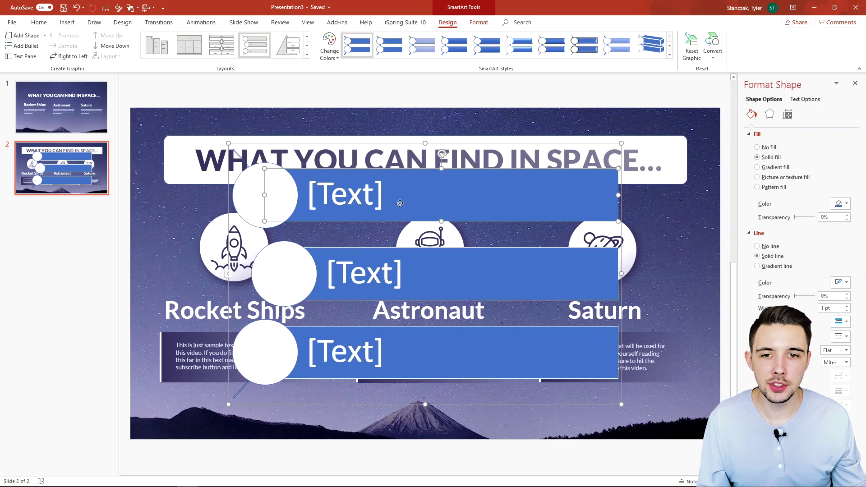
left_click(365, 195)
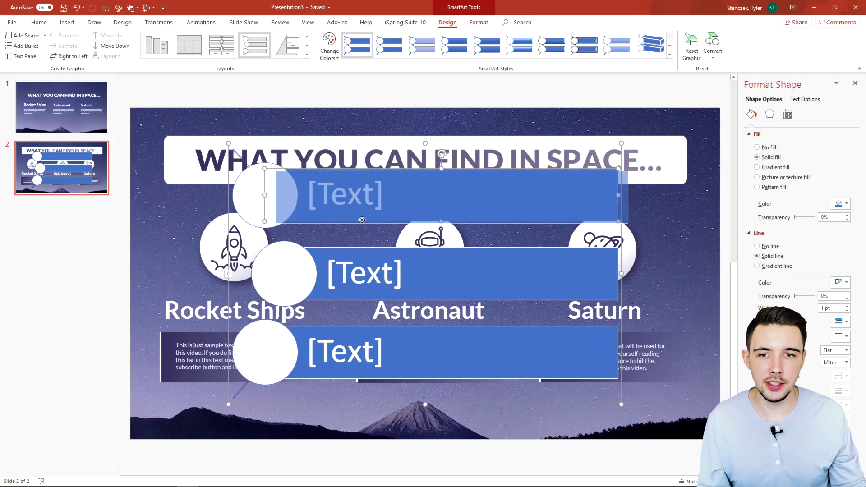
left_click_drag(300, 206, 303, 229)
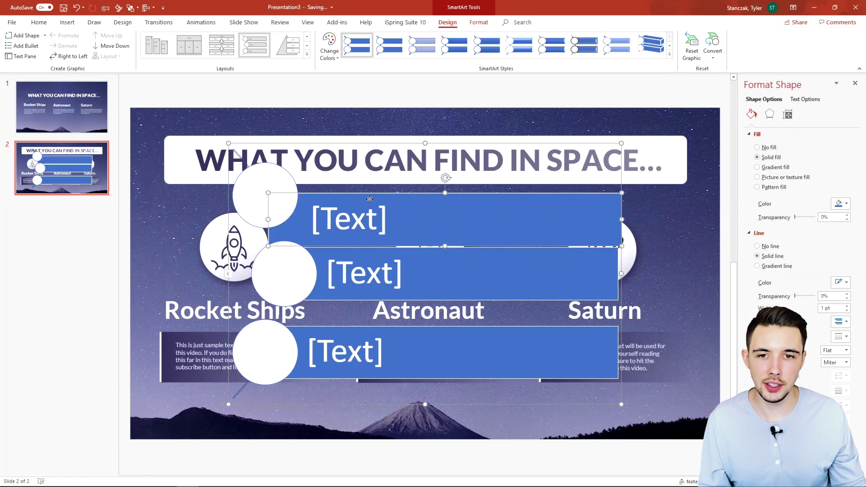
left_click_drag(373, 200, 374, 176)
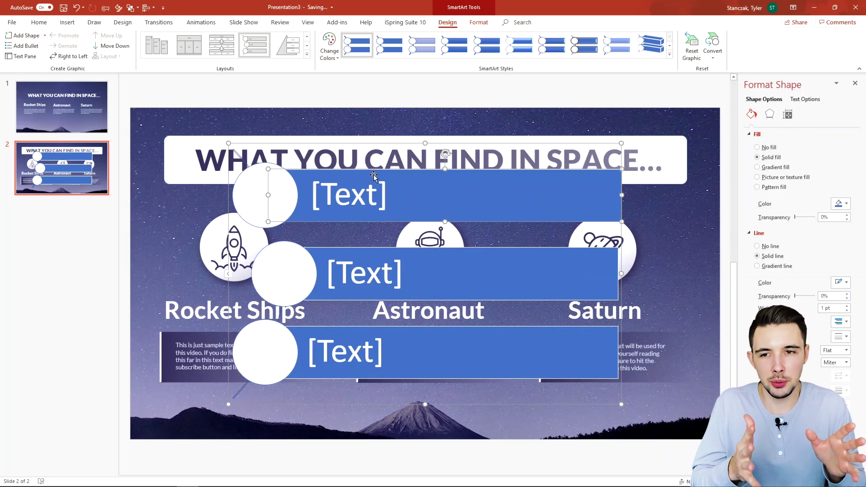
left_click(384, 145)
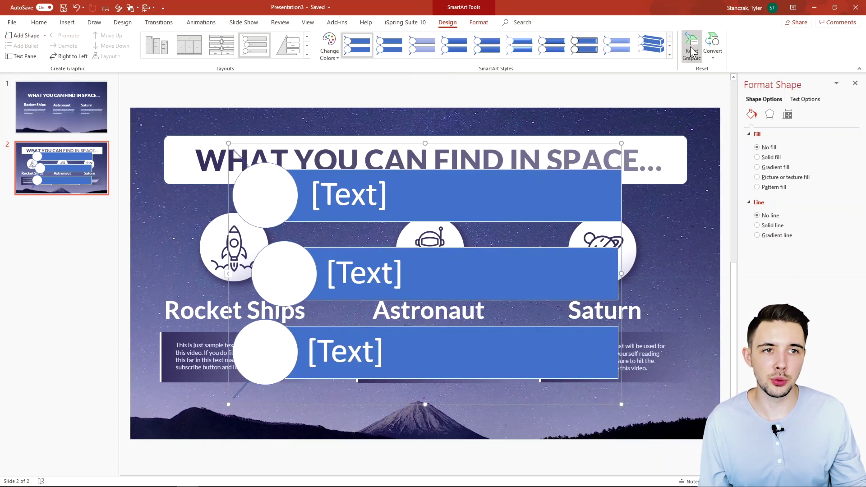
Apply a 3D SmartArt style, reset the graphic, and move the top bar down and back up
left_click(642, 43)
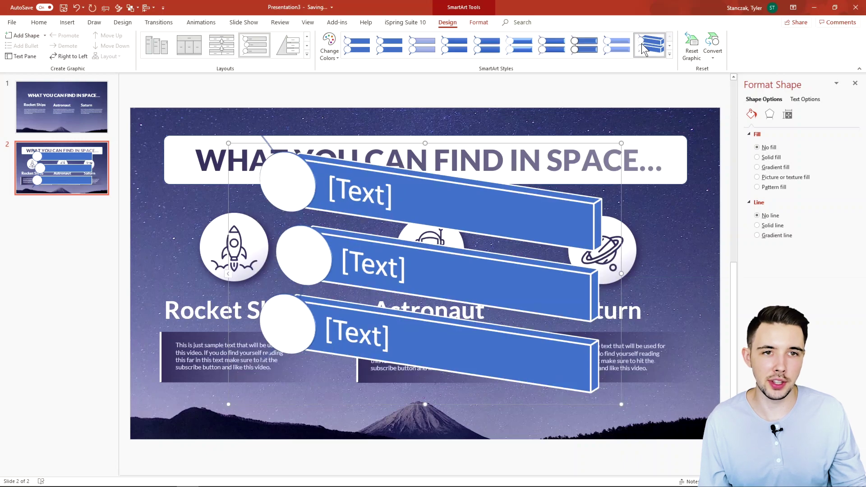
left_click(690, 47)
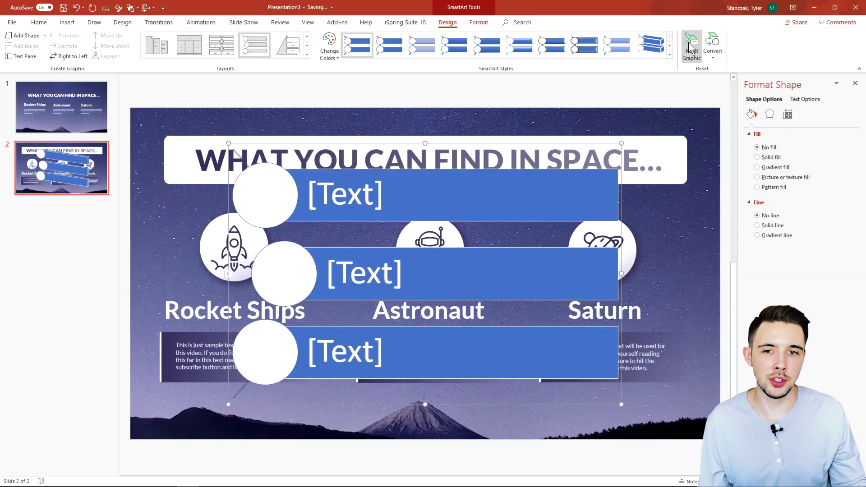
left_click(559, 181)
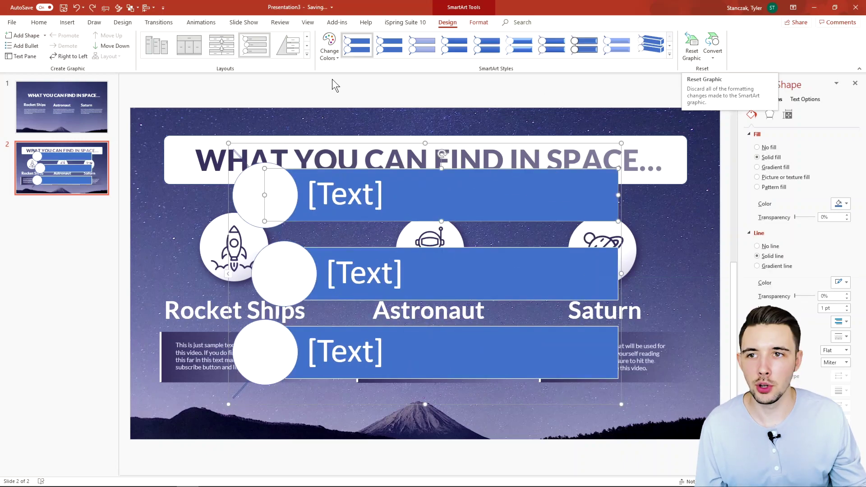
left_click(116, 46)
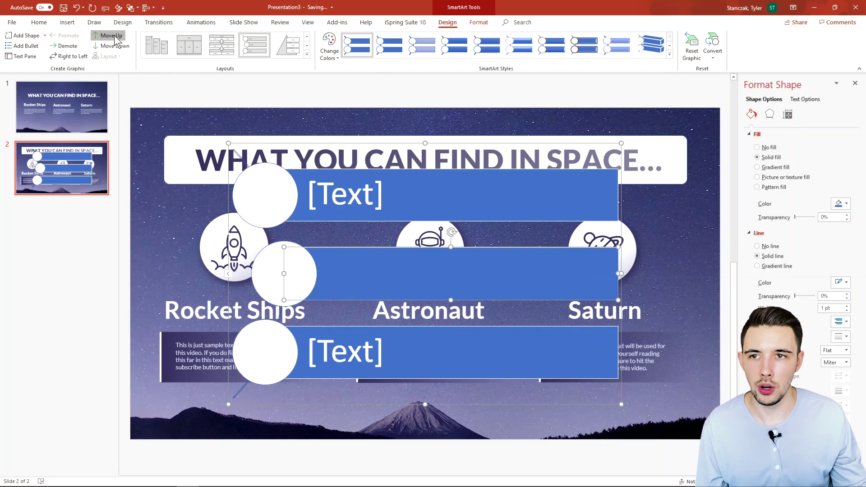
left_click(108, 35)
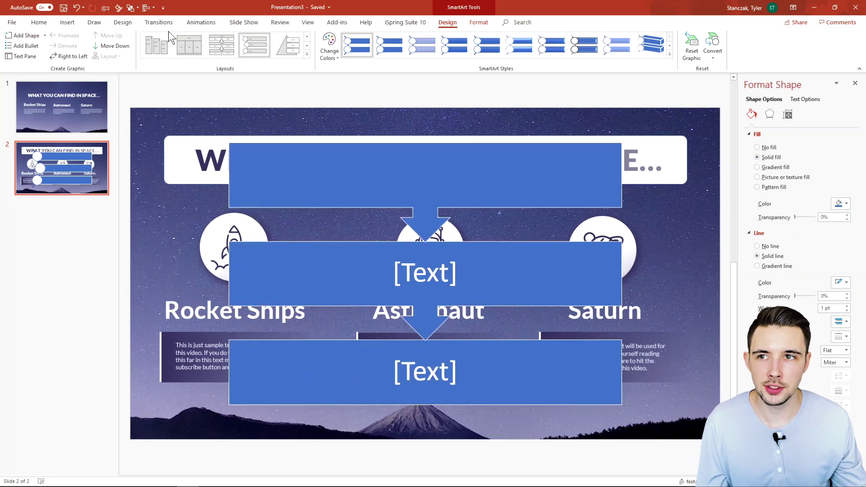
Select the whole SmartArt list graphic and delete it
left_click(281, 142)
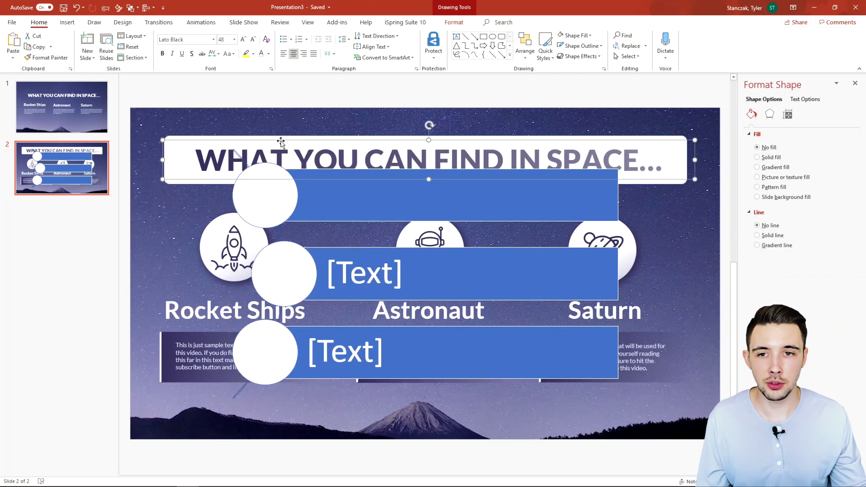
left_click(295, 194)
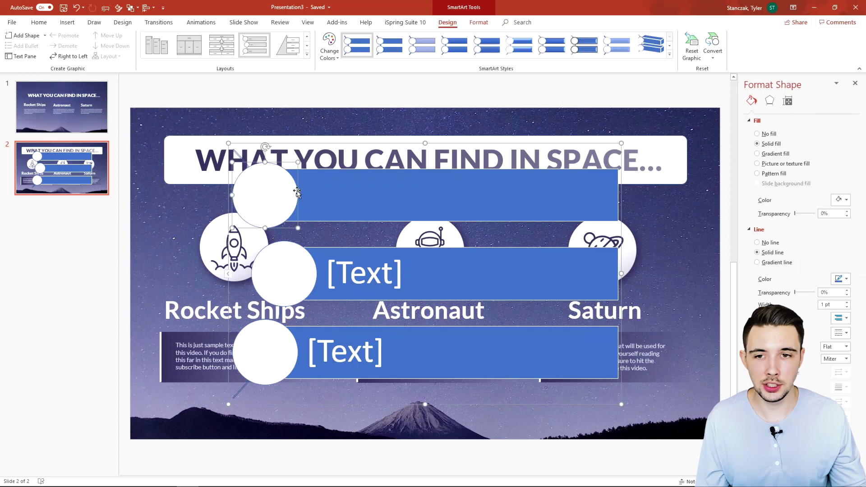
left_click(317, 143)
key("Delete")
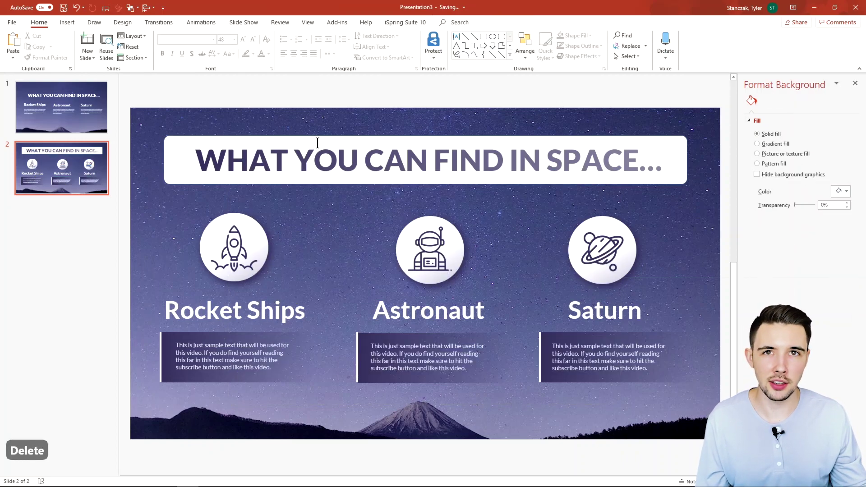
Reopen the SmartArt gallery and cancel it with Esc without inserting anything
left_click(67, 22)
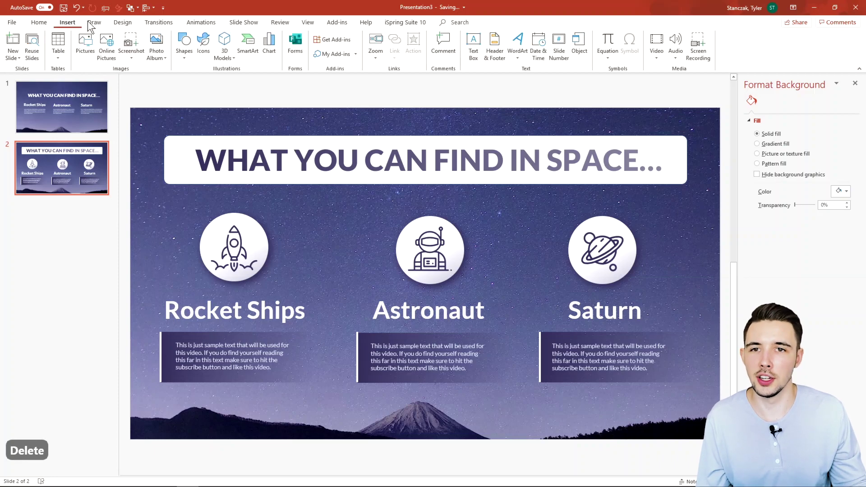
left_click(250, 46)
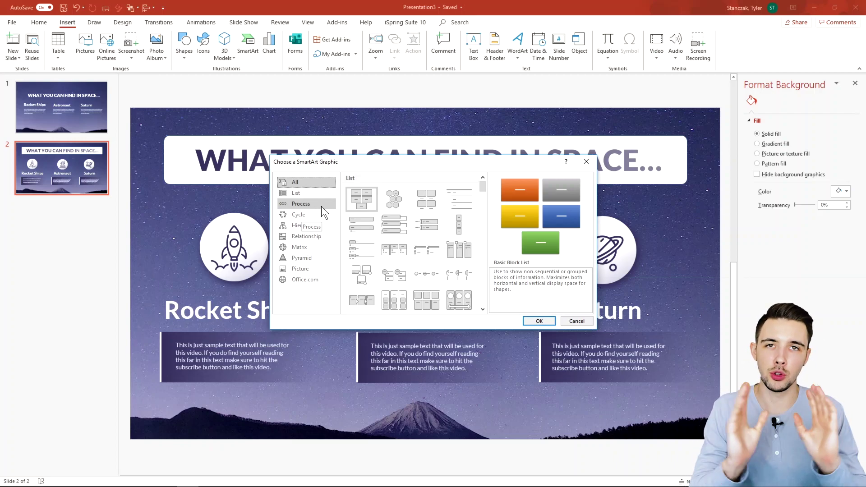
key("Escape")
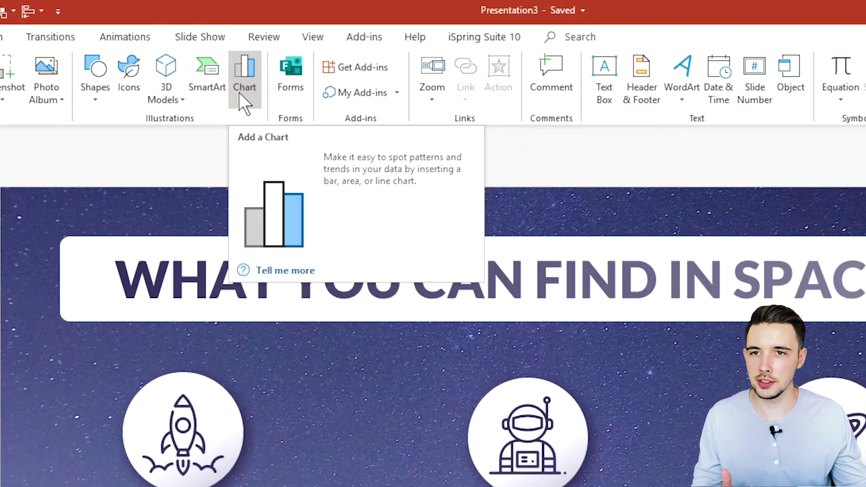
Insert a Pie-category Doughnut chart onto slide 2
left_click(240, 94)
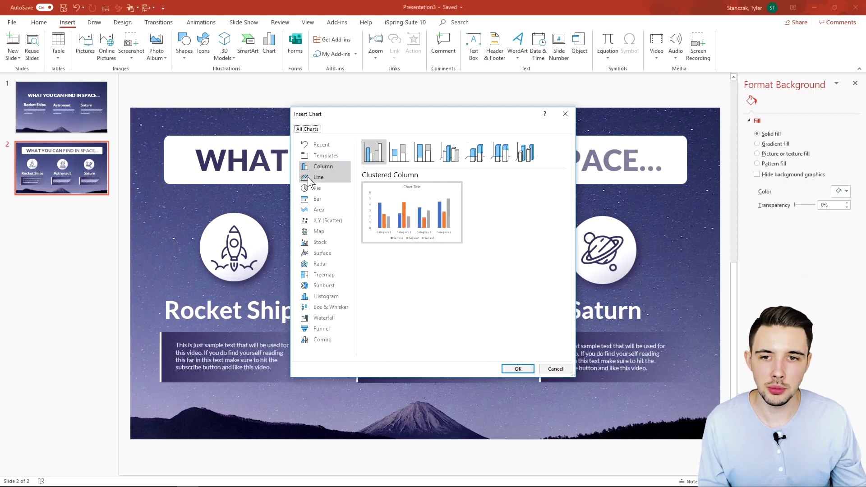
left_click(318, 177)
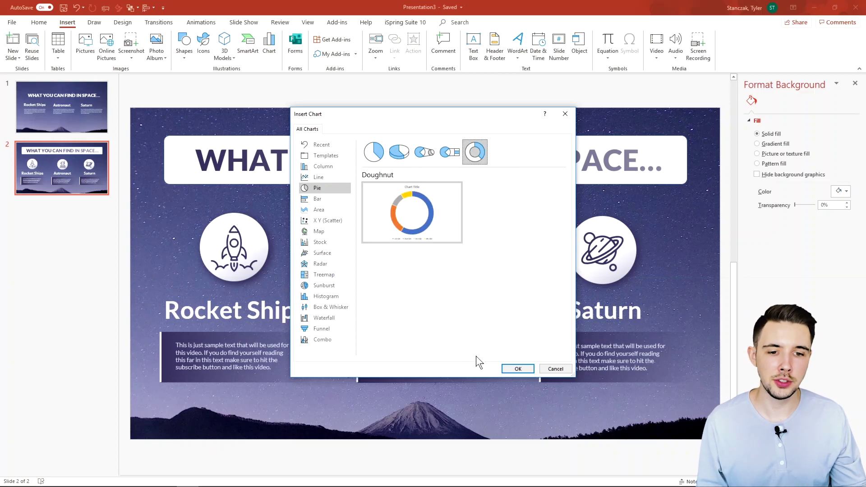
left_click(514, 368)
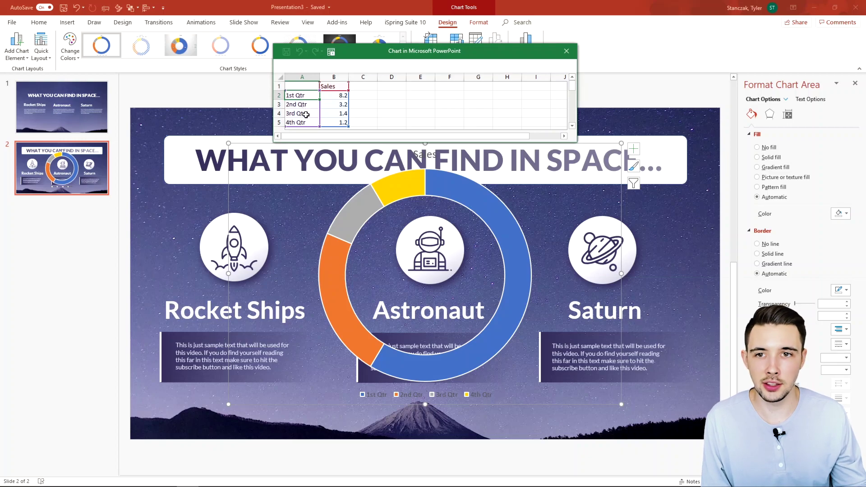
Select the 2nd Qtr value in cell B3, then select the doughnut ring's data series
left_click(333, 101)
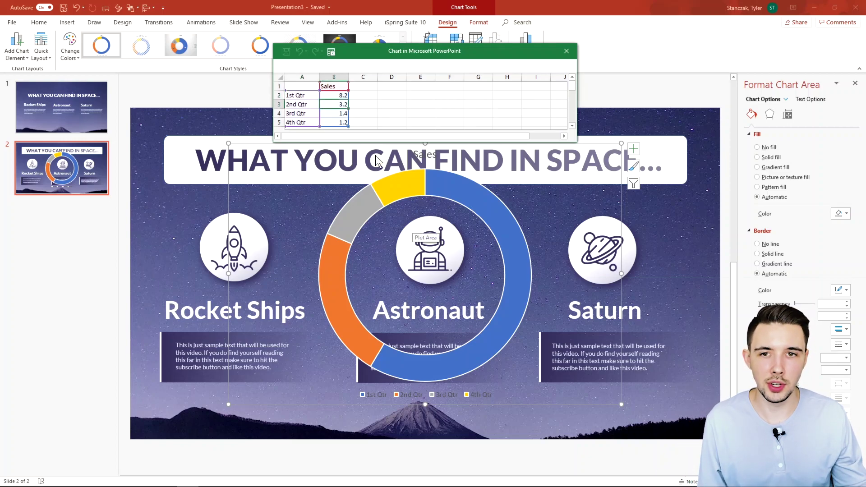
left_click(449, 186)
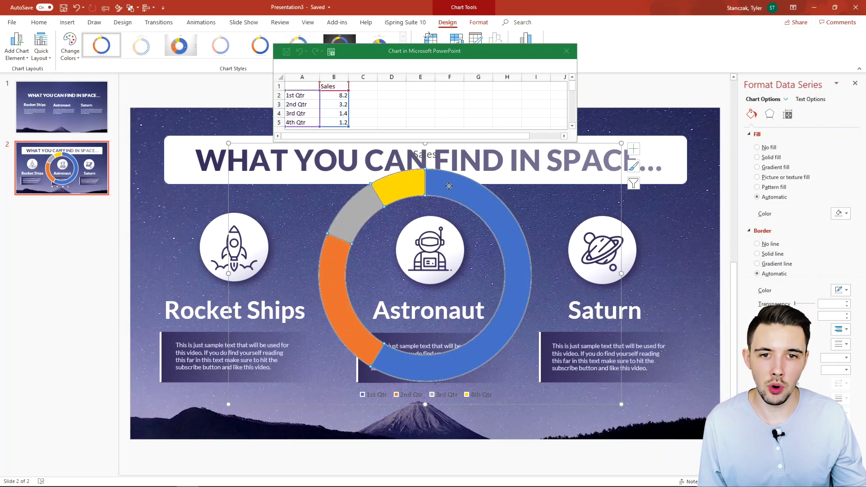